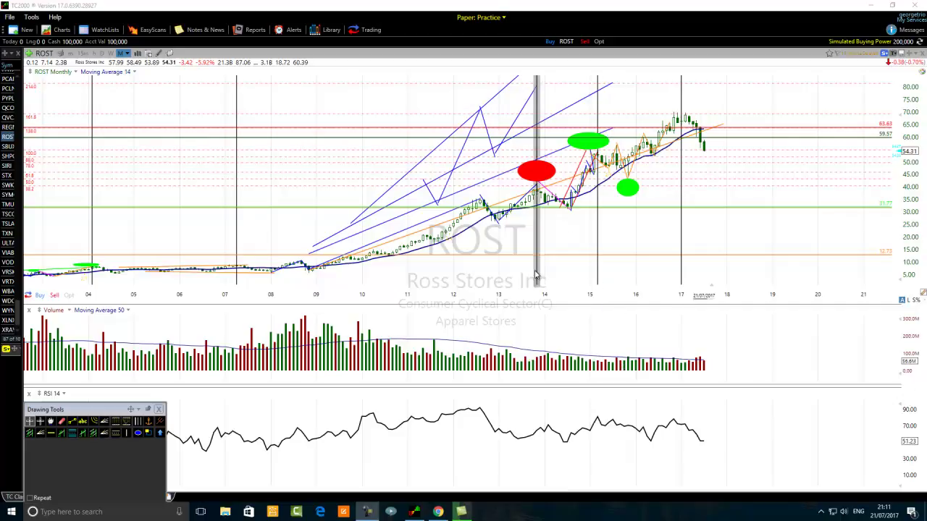
Zoom the ROST monthly chart out, then back in to frame about 2007–2020
{"action": "scroll", "coordinate": [186, 327], "scroll_direction": "down", "scroll_amount": 3}
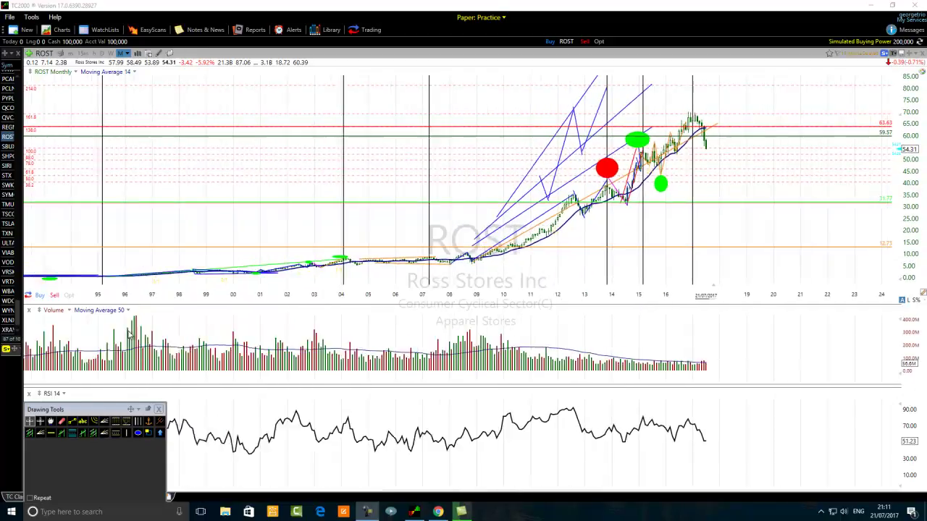
{"action": "scroll", "coordinate": [102, 284], "scroll_direction": "down", "scroll_amount": 3}
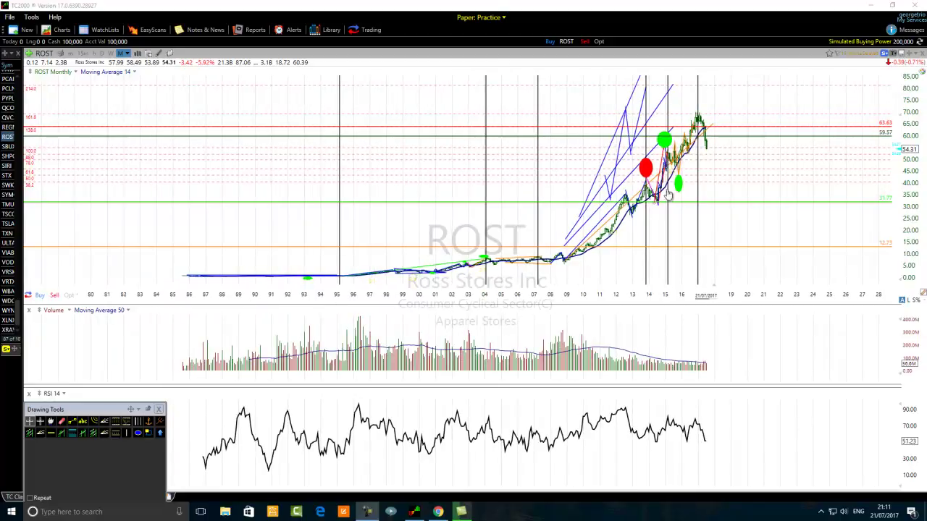
{"action": "scroll", "coordinate": [643, 225], "scroll_direction": "up", "scroll_amount": 1}
{"action": "scroll", "coordinate": [642, 227], "scroll_direction": "up", "scroll_amount": 3}
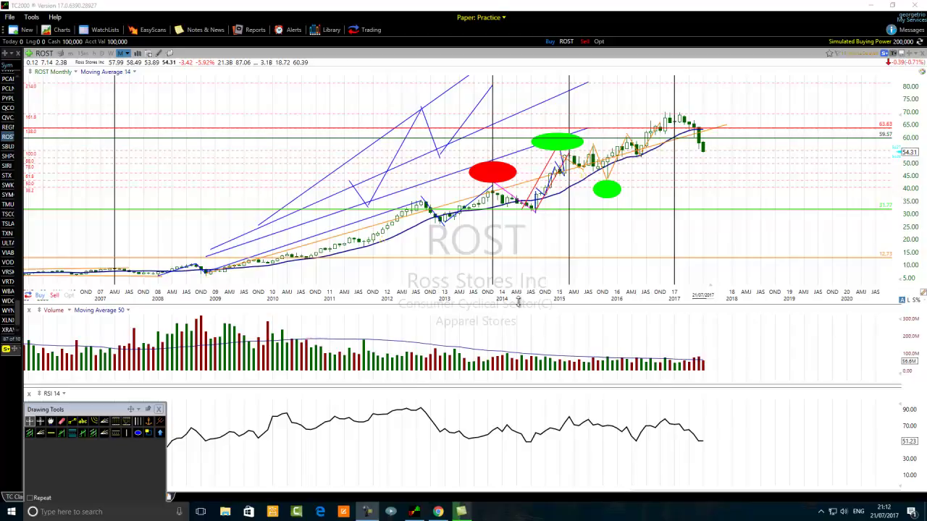
Drag the price/volume divider down to enlarge the price pane, and pick the ellipse tool
{"action": "left_click_drag", "start_coordinate": [513, 307], "coordinate": [513, 330]}
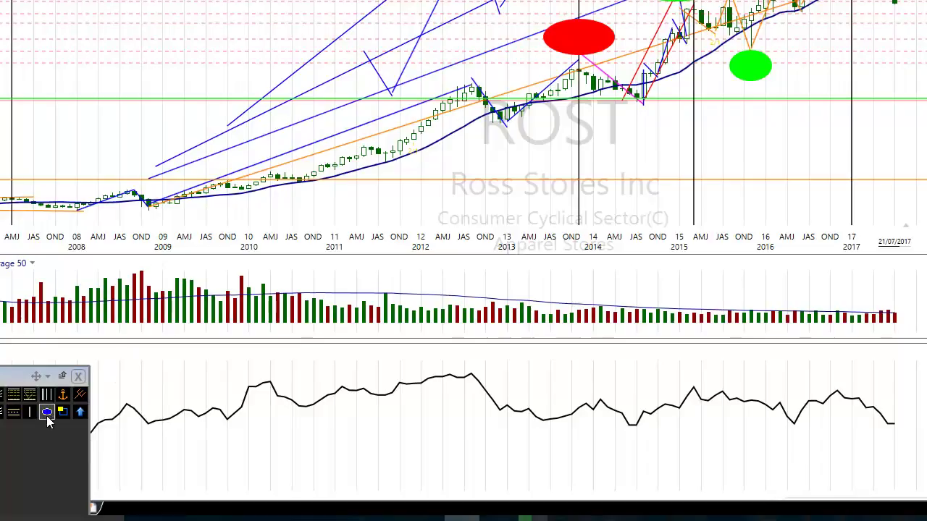
{"action": "left_click", "coordinate": [47, 412]}
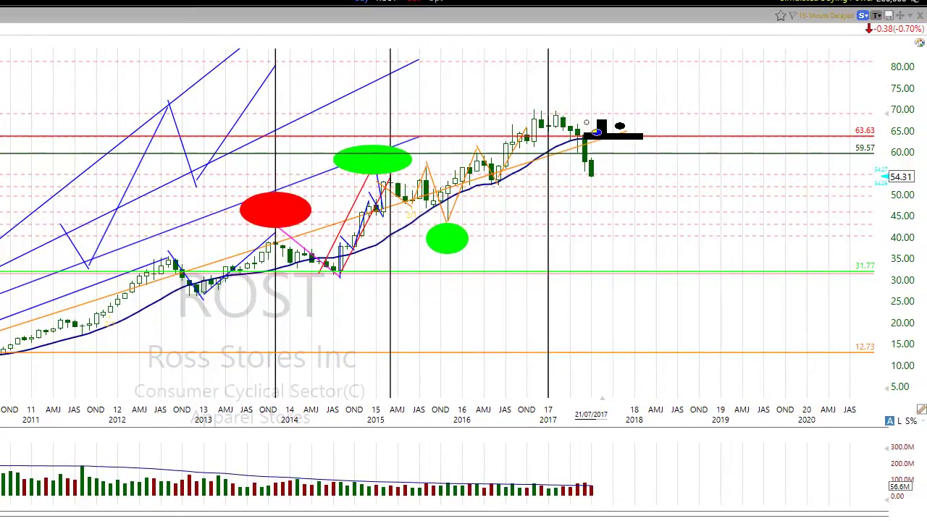
Draw a green ellipse over the 2017 highs and reposition it up near the 80 level
{"action": "left_click_drag", "start_coordinate": [596, 132], "coordinate": [552, 119]}
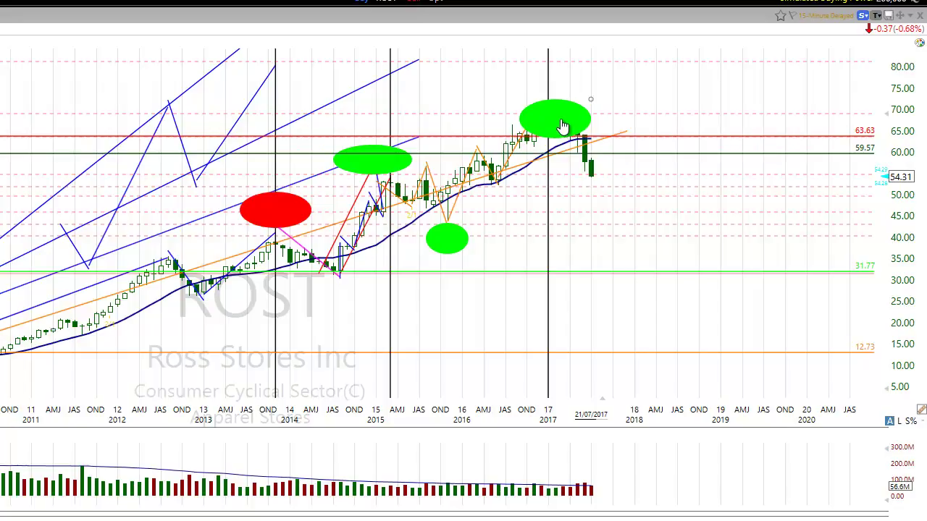
{"action": "left_click_drag", "start_coordinate": [562, 125], "coordinate": [594, 76]}
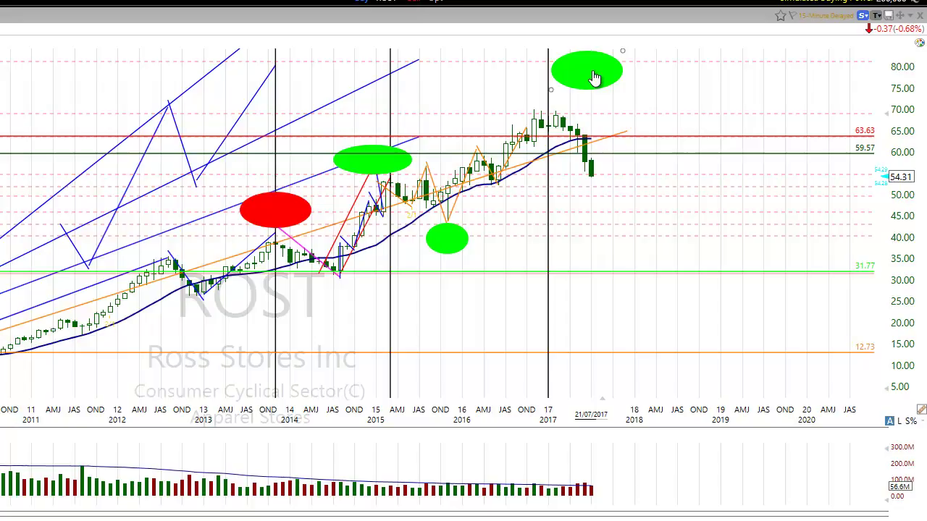
{"action": "left_click_drag", "start_coordinate": [592, 76], "coordinate": [590, 77]}
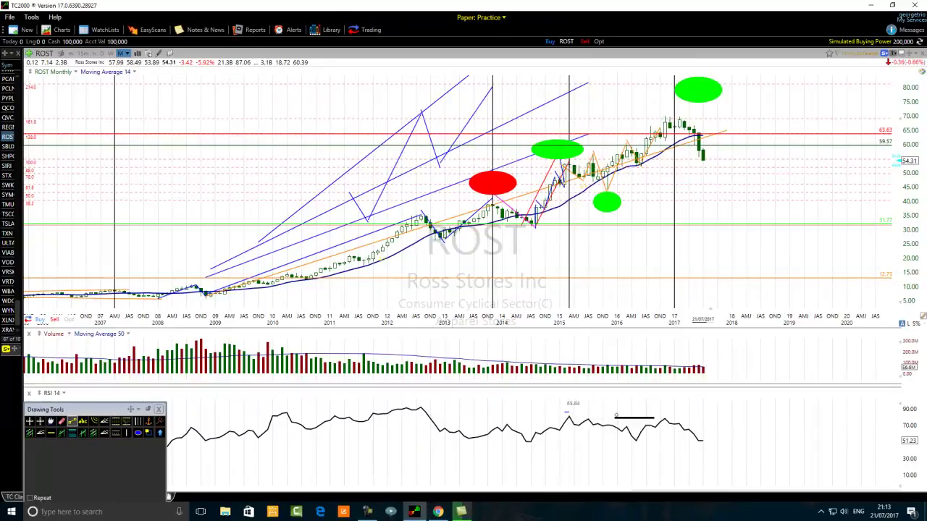
Draw a descending RSI trendline from the 2015 RSI peak across the 2017 peak
{"action": "left_click_drag", "start_coordinate": [615, 417], "coordinate": [740, 423]}
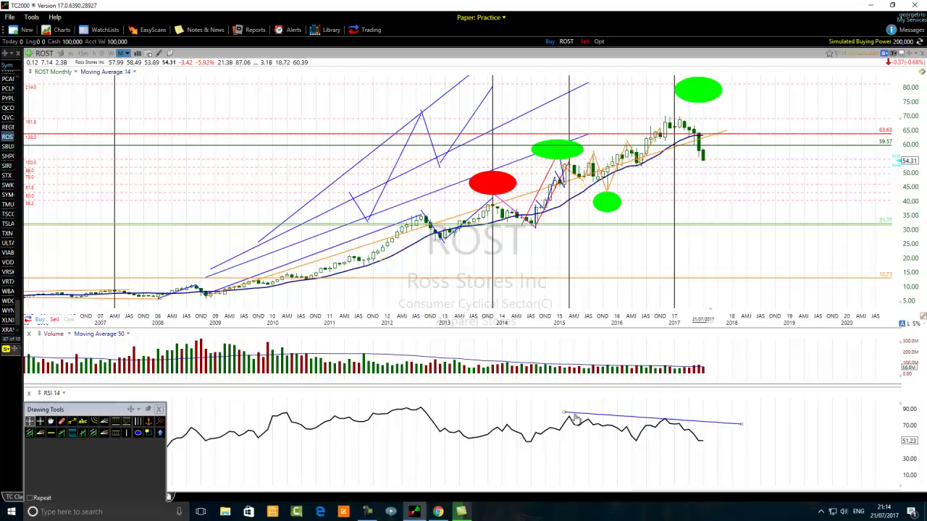
Inspect the RSI trendline, then expand the Stochastics 8/3/3 pane above the RSI
{"action": "left_click", "coordinate": [670, 421]}
{"action": "mouse_move", "coordinate": [672, 424]}
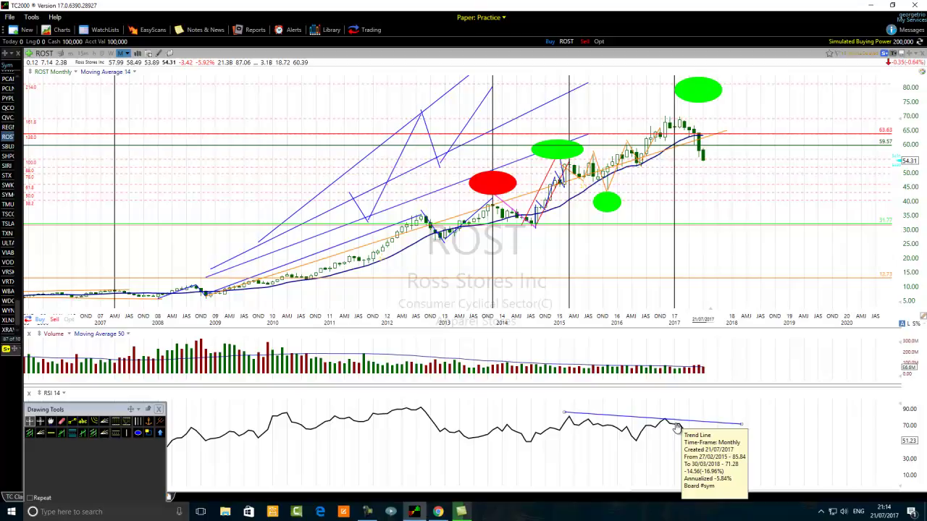
{"action": "left_click_drag", "start_coordinate": [699, 389], "coordinate": [690, 465]}
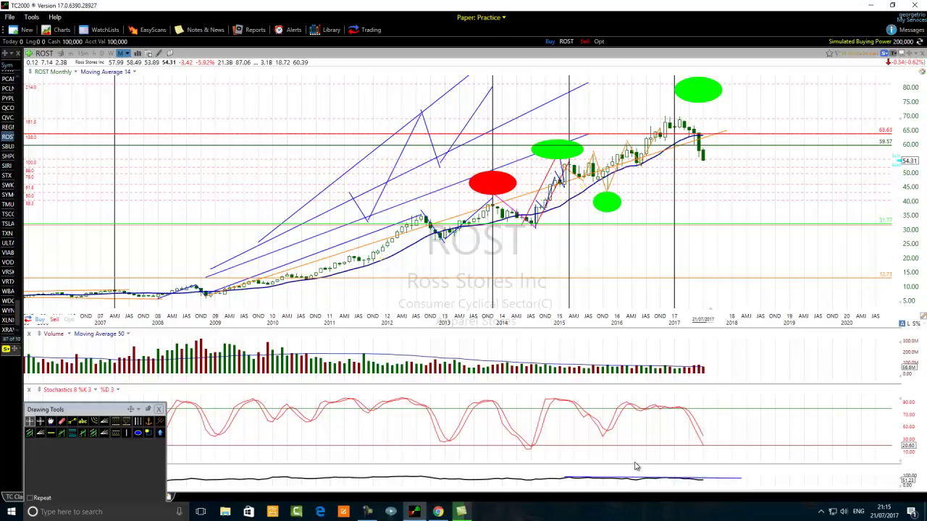
Collapse the Stochastics pane so the full-height RSI returns, and check its trendline details
{"action": "left_click_drag", "start_coordinate": [636, 463], "coordinate": [616, 354]}
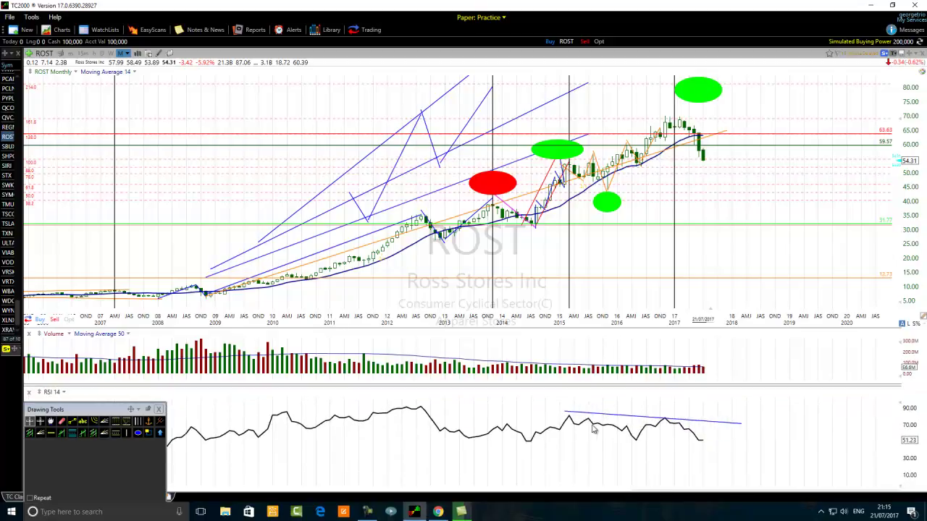
{"action": "left_click", "coordinate": [571, 415]}
{"action": "mouse_move", "coordinate": [697, 426]}
{"action": "mouse_move", "coordinate": [656, 424]}
Place a horizontal line at 69.25 across the 2017 highs
{"action": "left_click", "coordinate": [51, 432]}
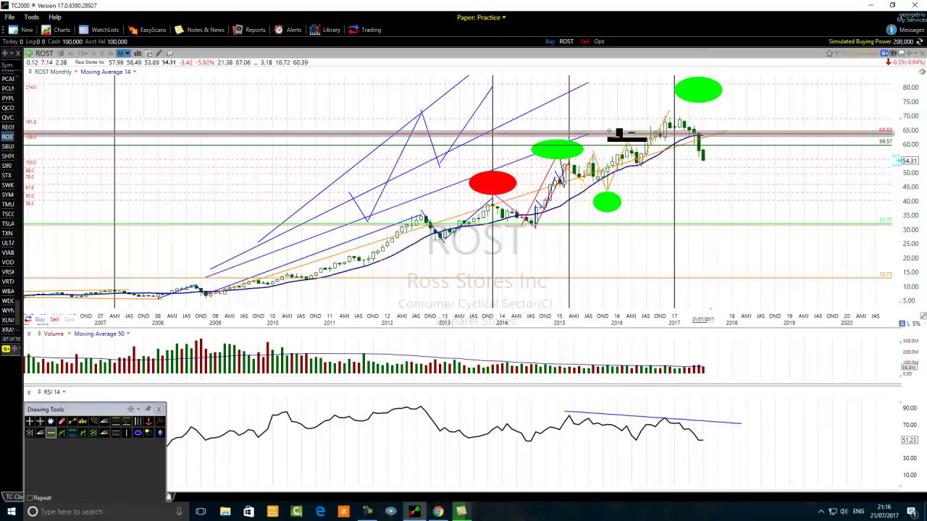
{"action": "left_click", "coordinate": [640, 118]}
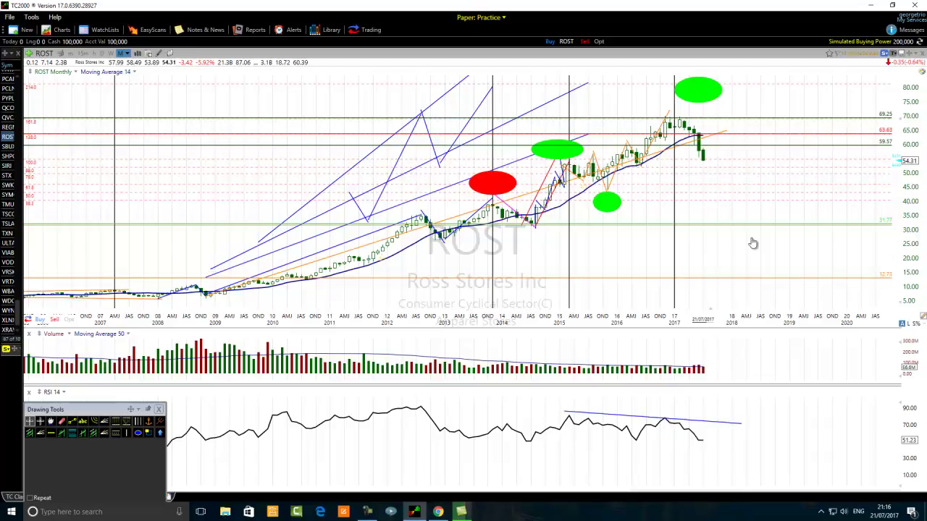
{"action": "mouse_move", "coordinate": [679, 119]}
Draw a blue projected line from the latest candle, cancelling a stray horizontal line with Esc
{"action": "left_click", "coordinate": [73, 421]}
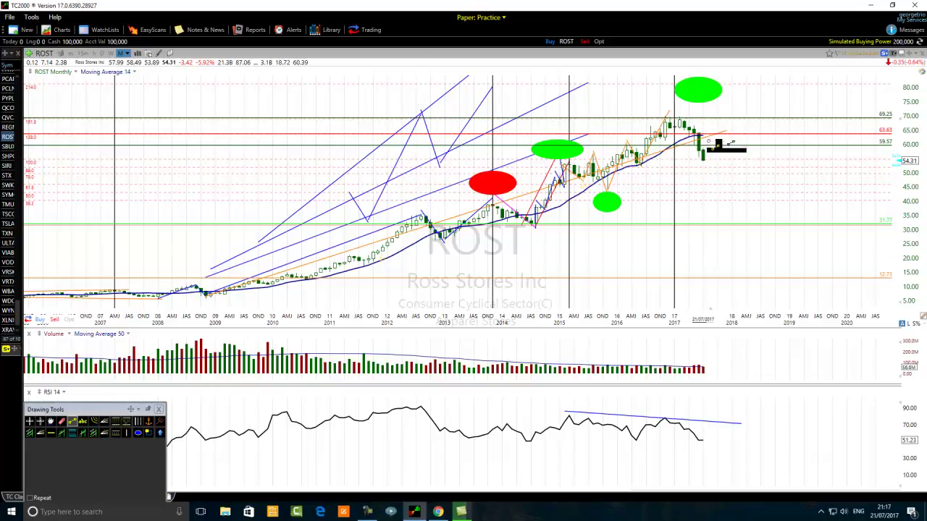
{"action": "mouse_move", "coordinate": [709, 157]}
{"action": "left_mouse_down"}
{"action": "mouse_move", "coordinate": [707, 195]}
{"action": "mouse_move", "coordinate": [498, 156]}
{"action": "mouse_move", "coordinate": [249, 156]}
{"action": "mouse_move", "coordinate": [207, 208]}
{"action": "left_mouse_up"}
{"action": "left_click", "coordinate": [72, 421]}
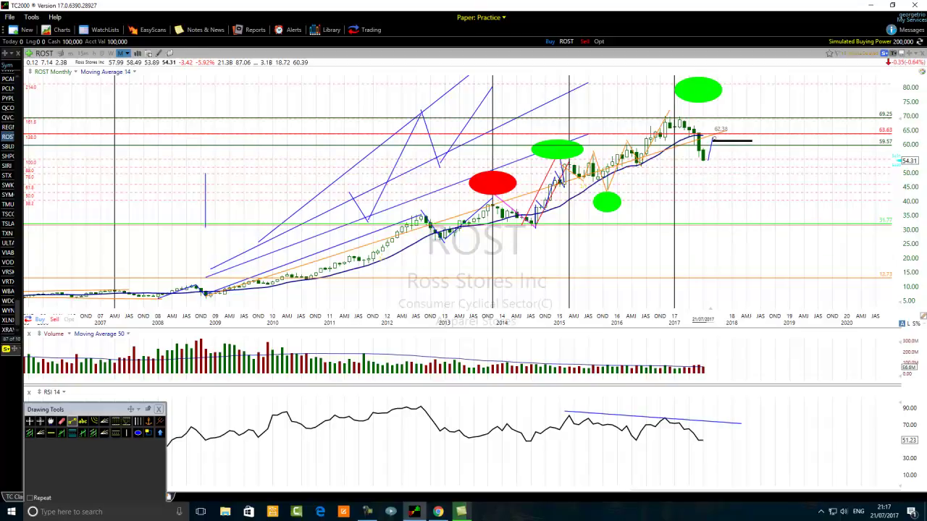
{"action": "key", "text": "Escape"}
{"action": "left_click", "coordinate": [197, 345]}
Extend the projection down toward 43, and add a vertical measuring line ending near 42.29, moved left
{"action": "mouse_move", "coordinate": [713, 135]}
{"action": "left_mouse_down"}
{"action": "mouse_move", "coordinate": [733, 189]}
{"action": "mouse_move", "coordinate": [727, 167]}
{"action": "mouse_move", "coordinate": [726, 182]}
{"action": "left_mouse_up"}
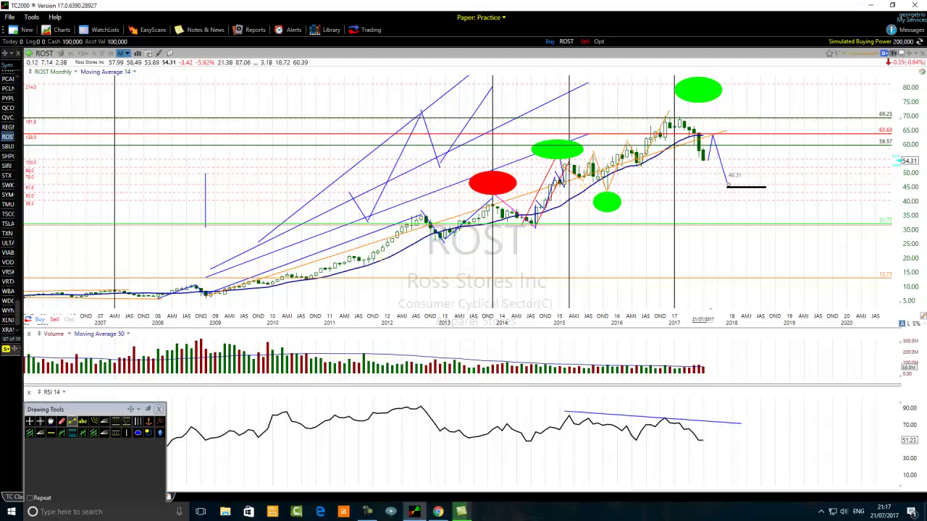
{"action": "mouse_move", "coordinate": [728, 188]}
{"action": "left_mouse_down"}
{"action": "mouse_move", "coordinate": [733, 158]}
{"action": "mouse_move", "coordinate": [747, 192]}
{"action": "left_mouse_up"}
{"action": "left_click", "coordinate": [72, 422]}
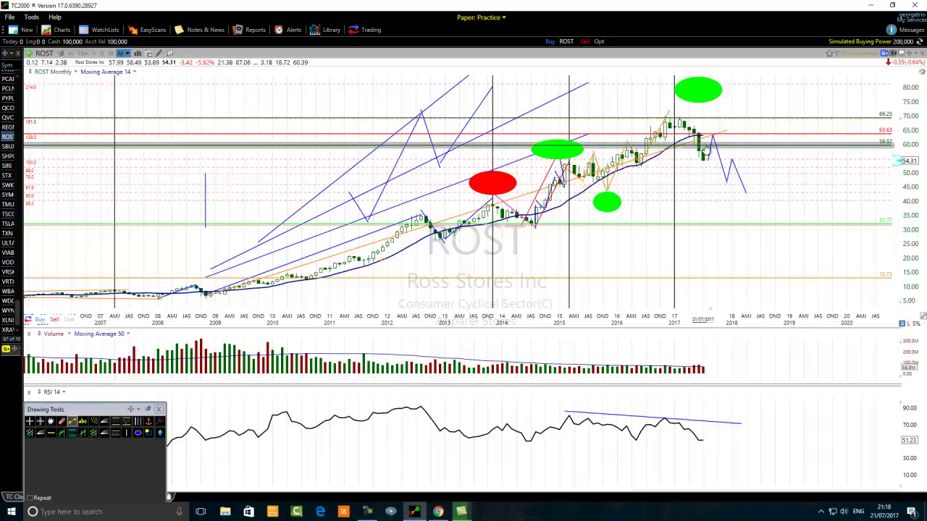
{"action": "left_click_drag", "start_coordinate": [699, 139], "coordinate": [694, 288]}
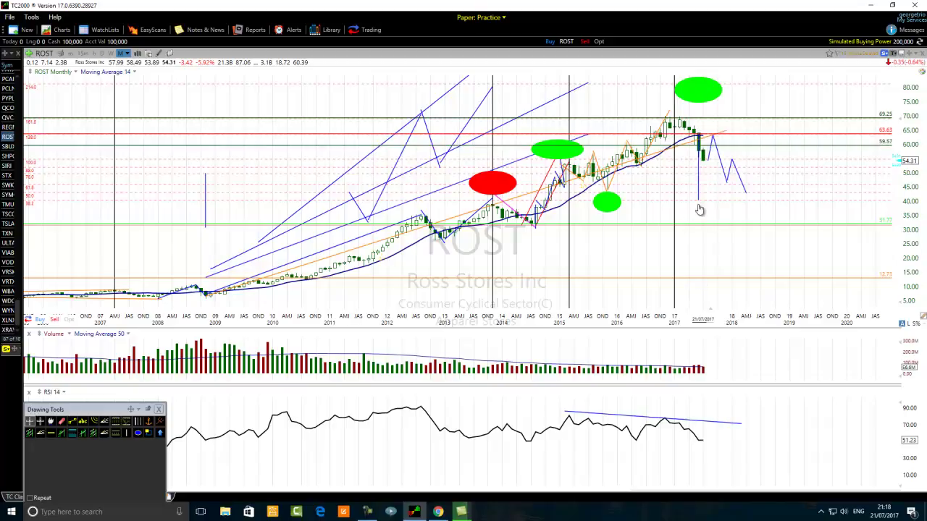
{"action": "left_click_drag", "start_coordinate": [700, 205], "coordinate": [700, 194]}
{"action": "mouse_move", "coordinate": [703, 182]}
{"action": "left_mouse_down"}
{"action": "mouse_move", "coordinate": [493, 194]}
{"action": "mouse_move", "coordinate": [178, 169]}
{"action": "left_mouse_up"}
Draw rising channel trendlines from the 2015 low through the 2017 high, plus a short drop from the latest bar
{"action": "left_click", "coordinate": [70, 429]}
{"action": "mouse_move", "coordinate": [652, 246]}
{"action": "left_mouse_down"}
{"action": "mouse_move", "coordinate": [592, 246]}
{"action": "mouse_move", "coordinate": [691, 140]}
{"action": "mouse_move", "coordinate": [696, 85]}
{"action": "mouse_move", "coordinate": [676, 88]}
{"action": "left_mouse_up"}
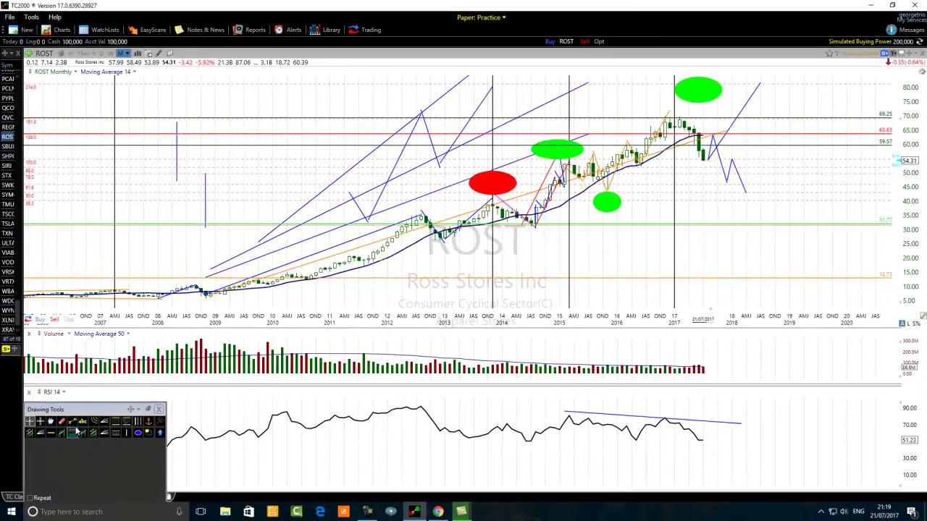
{"action": "left_click", "coordinate": [72, 422]}
{"action": "mouse_move", "coordinate": [533, 239]}
{"action": "left_mouse_down"}
{"action": "mouse_move", "coordinate": [572, 238]}
{"action": "mouse_move", "coordinate": [619, 182]}
{"action": "mouse_move", "coordinate": [792, 83]}
{"action": "left_mouse_up"}
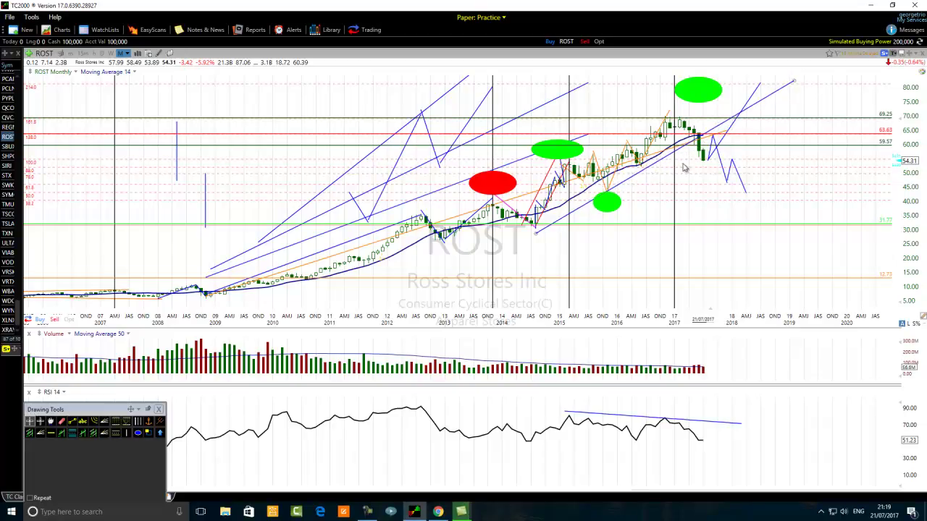
{"action": "left_click", "coordinate": [72, 421]}
{"action": "mouse_move", "coordinate": [568, 153]}
{"action": "left_mouse_down"}
{"action": "mouse_move", "coordinate": [784, 74]}
{"action": "mouse_move", "coordinate": [624, 73]}
{"action": "mouse_move", "coordinate": [671, 69]}
{"action": "mouse_move", "coordinate": [686, 95]}
{"action": "mouse_move", "coordinate": [722, 80]}
{"action": "left_mouse_up"}
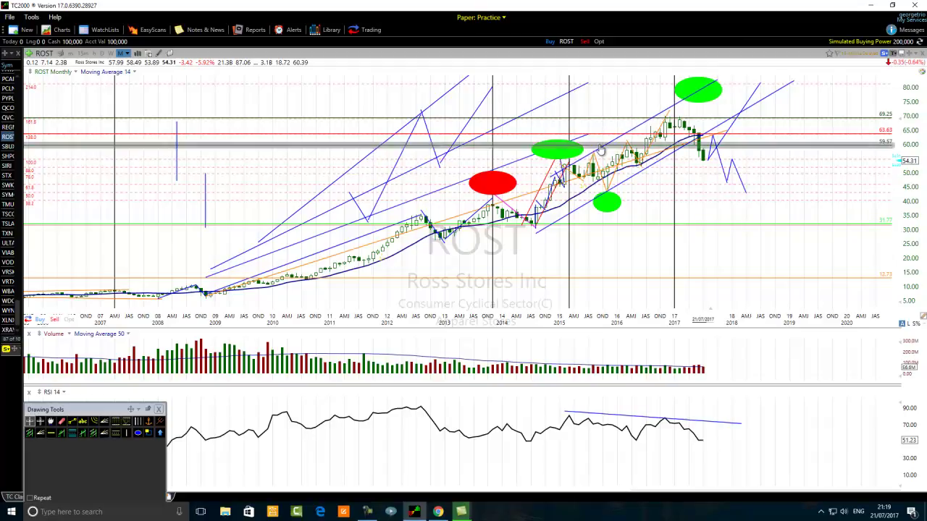
{"action": "left_click", "coordinate": [72, 420]}
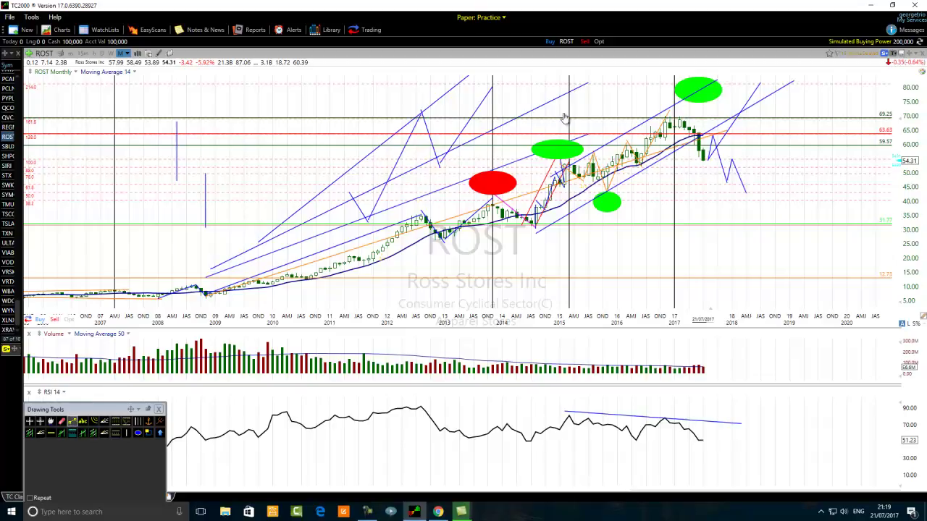
{"action": "mouse_move", "coordinate": [641, 131]}
{"action": "left_mouse_down"}
{"action": "mouse_move", "coordinate": [700, 160]}
{"action": "mouse_move", "coordinate": [681, 166]}
{"action": "mouse_move", "coordinate": [650, 138]}
{"action": "left_mouse_up"}
{"action": "left_click_drag", "start_coordinate": [704, 183], "coordinate": [680, 148]}
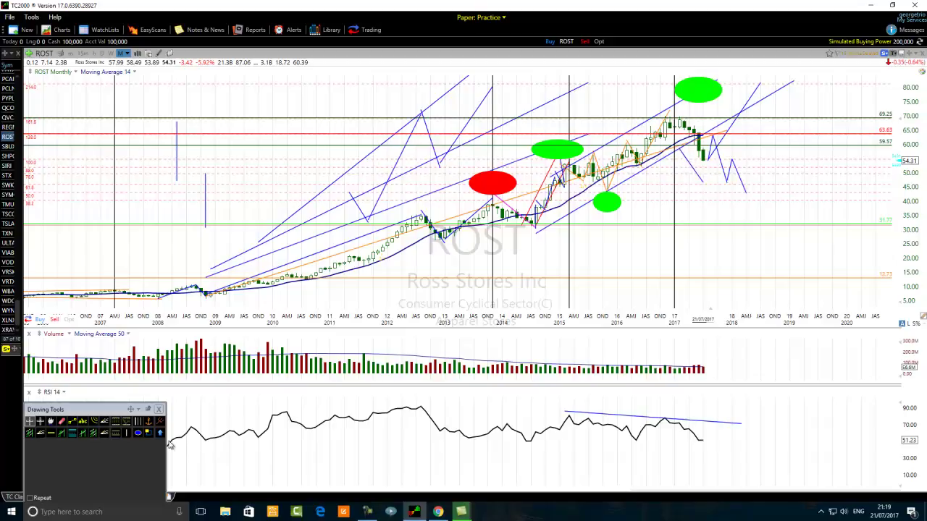
Draw a lower parallel rising channel line and stretch the projected drop line further down
{"action": "left_click", "coordinate": [72, 421]}
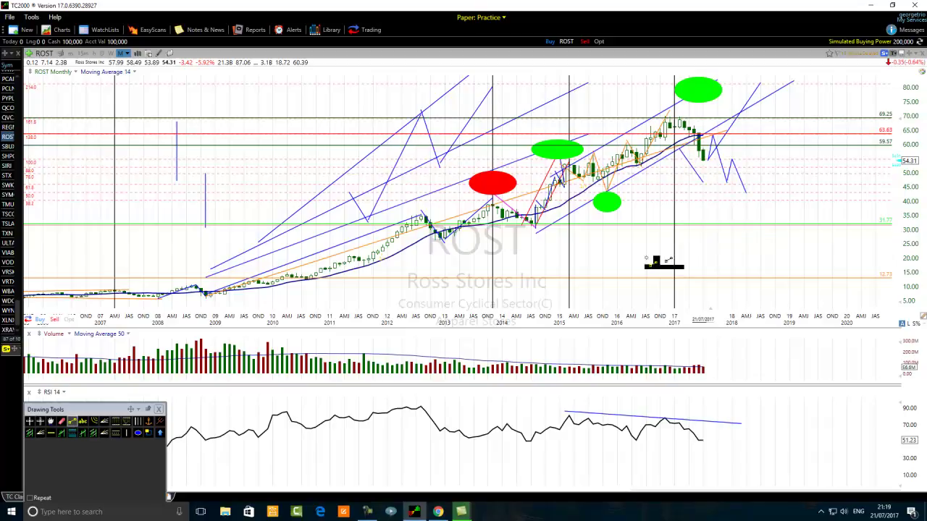
{"action": "left_click_drag", "start_coordinate": [579, 252], "coordinate": [851, 98]}
{"action": "mouse_move", "coordinate": [693, 165]}
{"action": "left_mouse_down"}
{"action": "mouse_move", "coordinate": [697, 180]}
{"action": "mouse_move", "coordinate": [722, 189]}
{"action": "left_mouse_up"}
Add a second lower parallel channel line and lower the projected path's end to about 40.95
{"action": "left_click", "coordinate": [72, 423]}
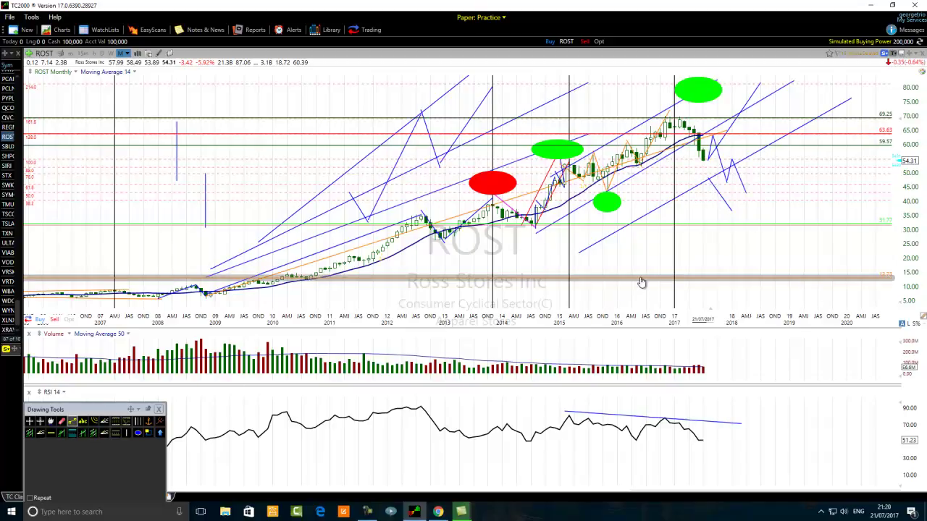
{"action": "mouse_move", "coordinate": [647, 271]}
{"action": "left_mouse_down"}
{"action": "mouse_move", "coordinate": [732, 210]}
{"action": "mouse_move", "coordinate": [876, 144]}
{"action": "mouse_move", "coordinate": [890, 123]}
{"action": "left_mouse_up"}
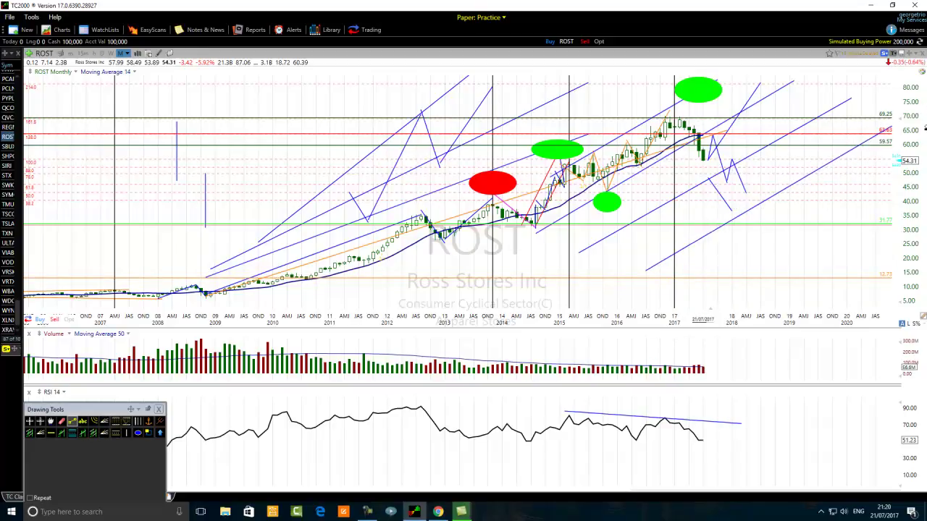
{"action": "mouse_move", "coordinate": [717, 236]}
{"action": "left_mouse_down"}
{"action": "mouse_move", "coordinate": [707, 237]}
{"action": "mouse_move", "coordinate": [711, 229]}
{"action": "left_mouse_up"}
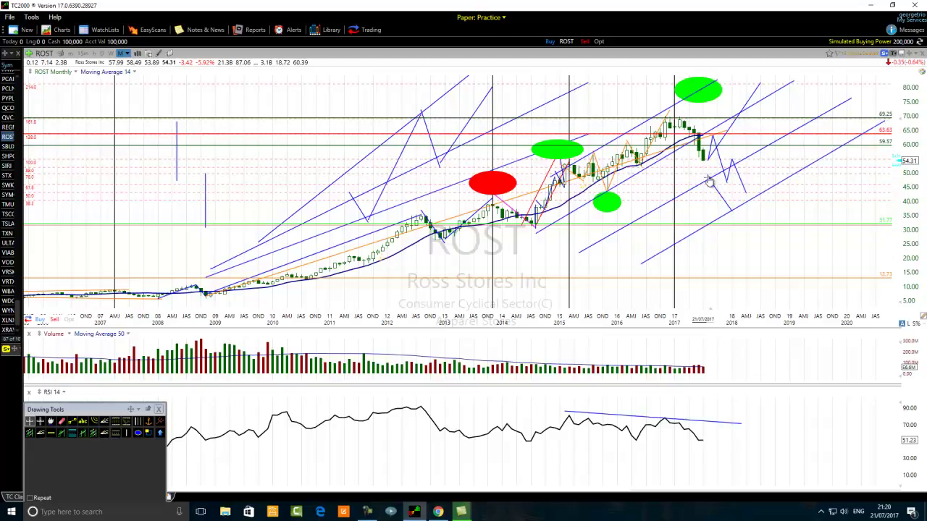
{"action": "left_click", "coordinate": [748, 207]}
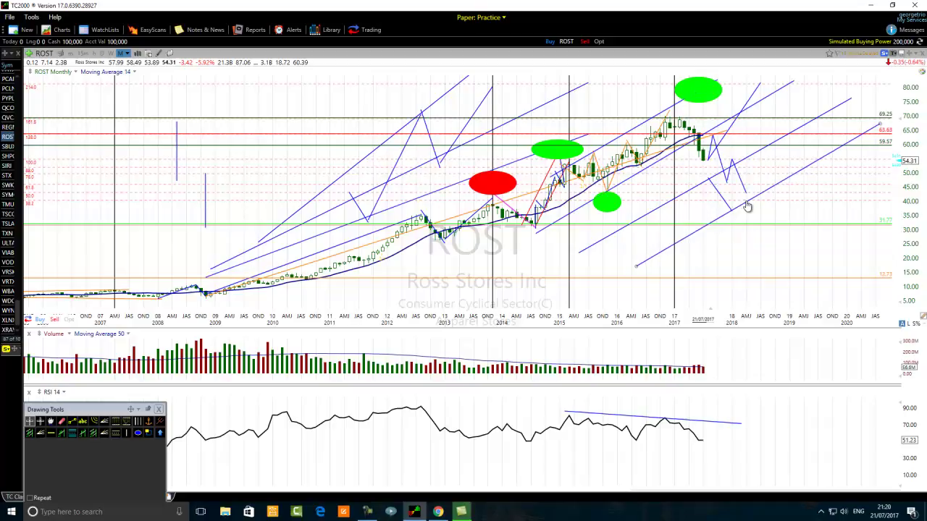
{"action": "left_click_drag", "start_coordinate": [748, 200], "coordinate": [755, 202]}
{"action": "left_click", "coordinate": [669, 133]}
{"action": "left_click", "coordinate": [624, 145]}
{"action": "left_click", "coordinate": [640, 178]}
{"action": "left_click", "coordinate": [664, 117]}
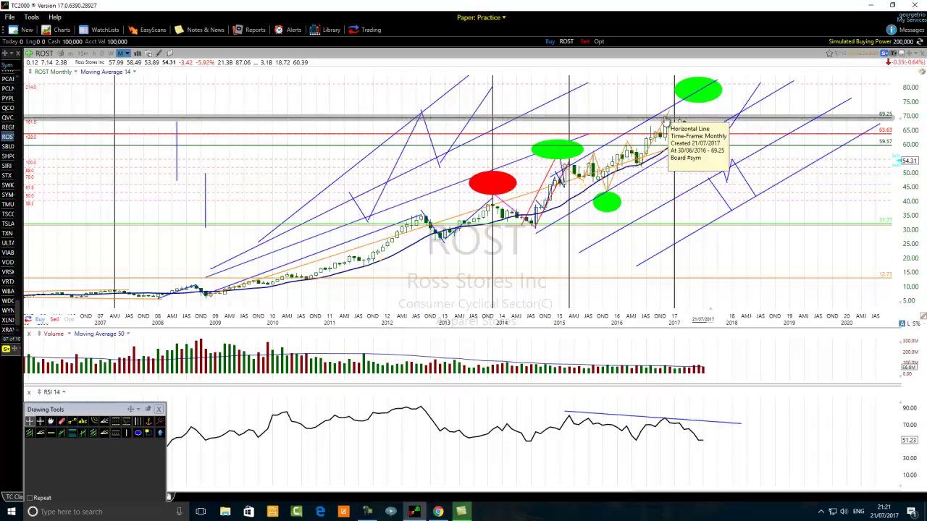
{"action": "left_click", "coordinate": [696, 154]}
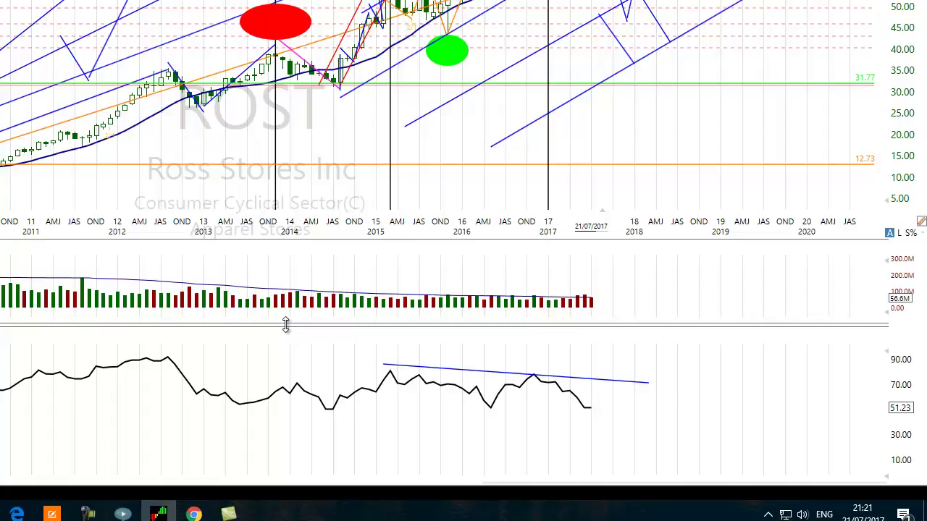
{"action": "left_click", "coordinate": [87, 512]}
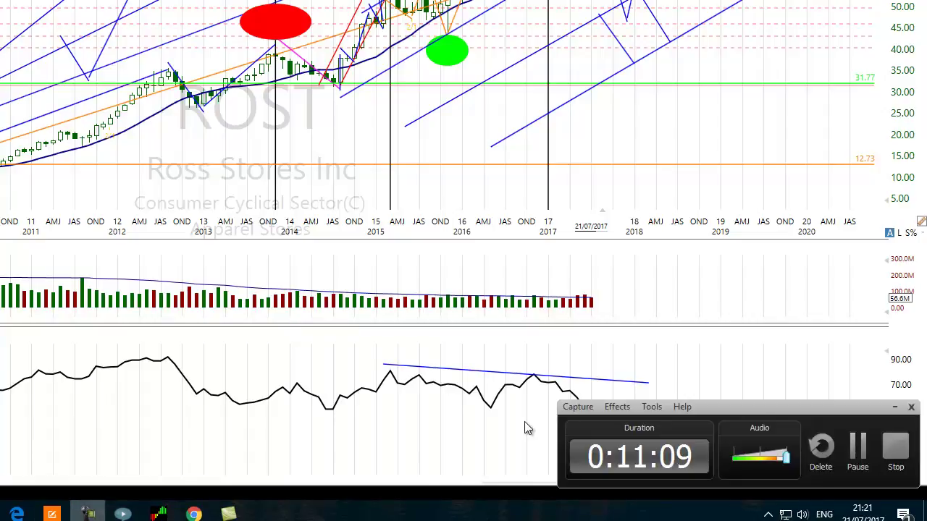